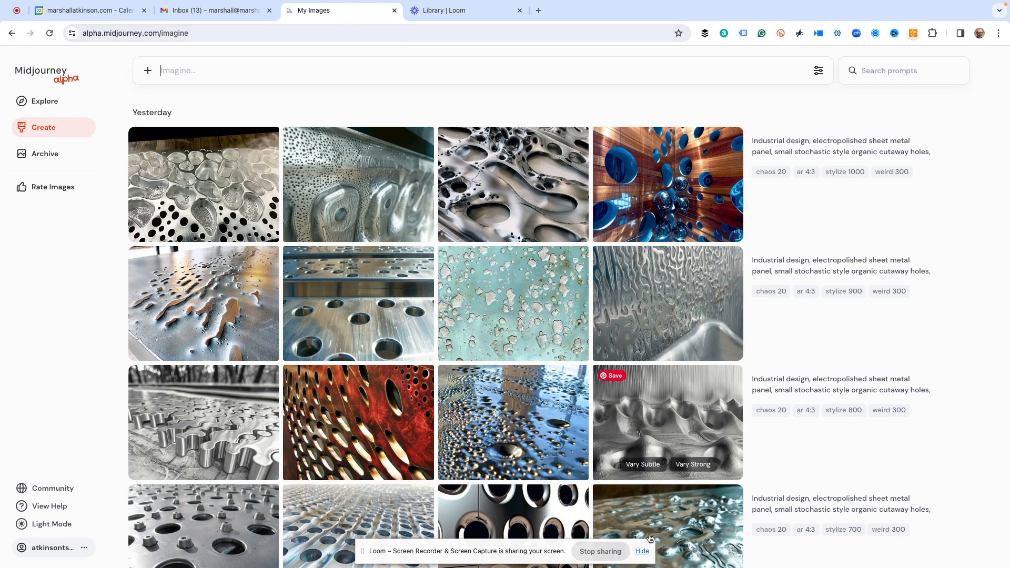
- Generate comic-book-cover images of a howling wolf silhouette, total eclipse, --s {0, 50, 75, 100, 125, 150, 200, 300, 400, 500, 600, 700, 800, 900, 1000}
click(640, 551)
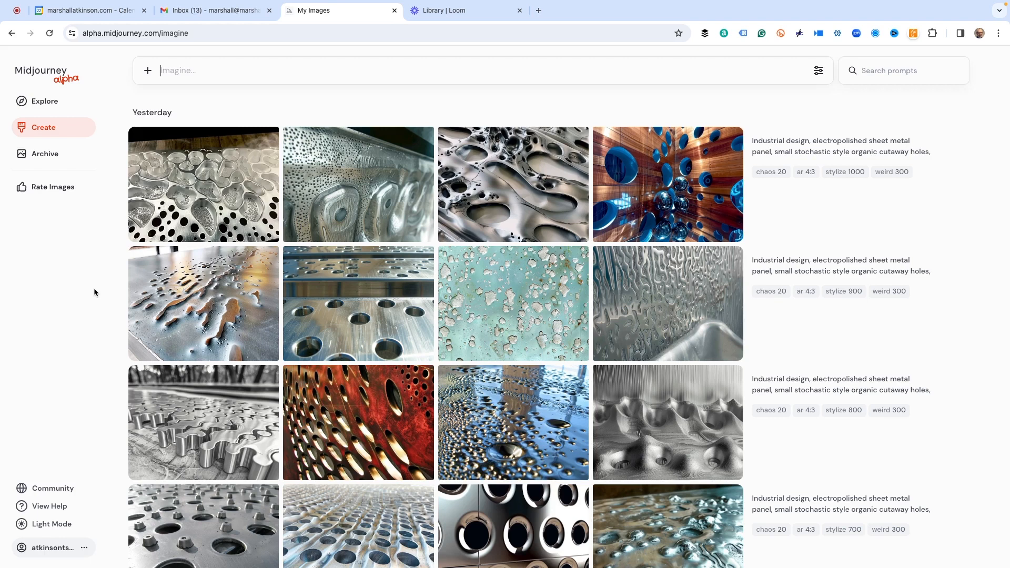
text(Wolf howling, silhouette, low angle, backlit with the total eclipse of the sun, graphic illustration, comic book cover style, dark and dramatic, low key lighting, variable line weight, color pen sketch, thick marker outlines, cross-hatching, gouache painted highlights, --s {0, 50, 100, 200, 300, 400, 500, 600, 700, 800, 900, 1000})
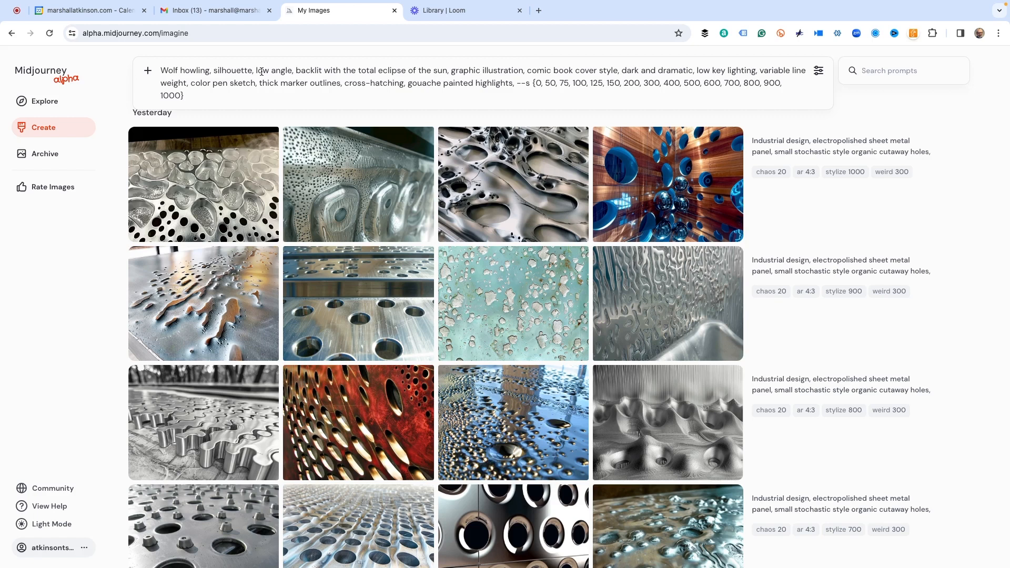
key(Return)
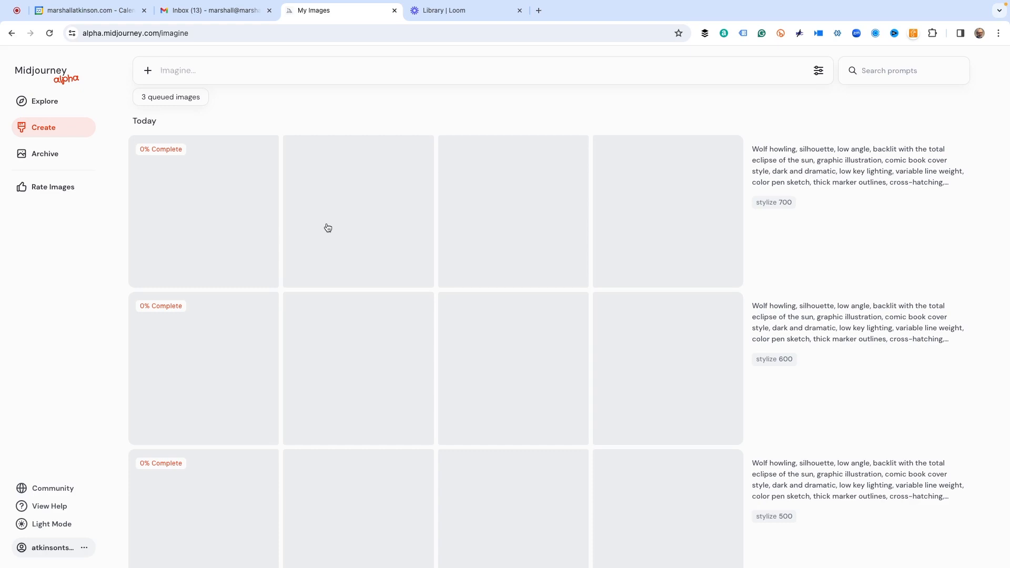
- Look through the wolf jobs and compare the generated image rows across the different stylize values
scroll(381, 224, down, 10)
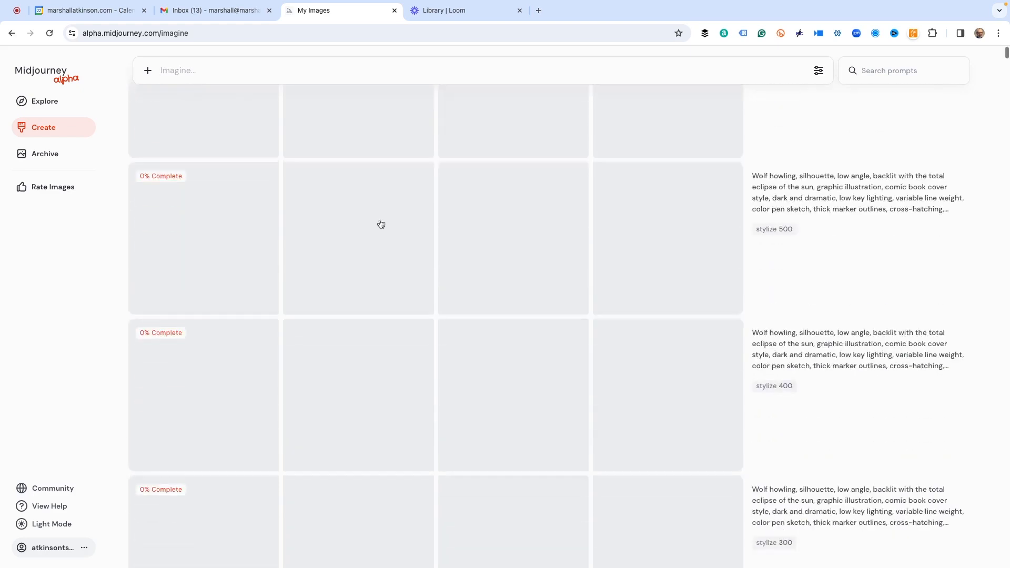
scroll(378, 224, down, 6)
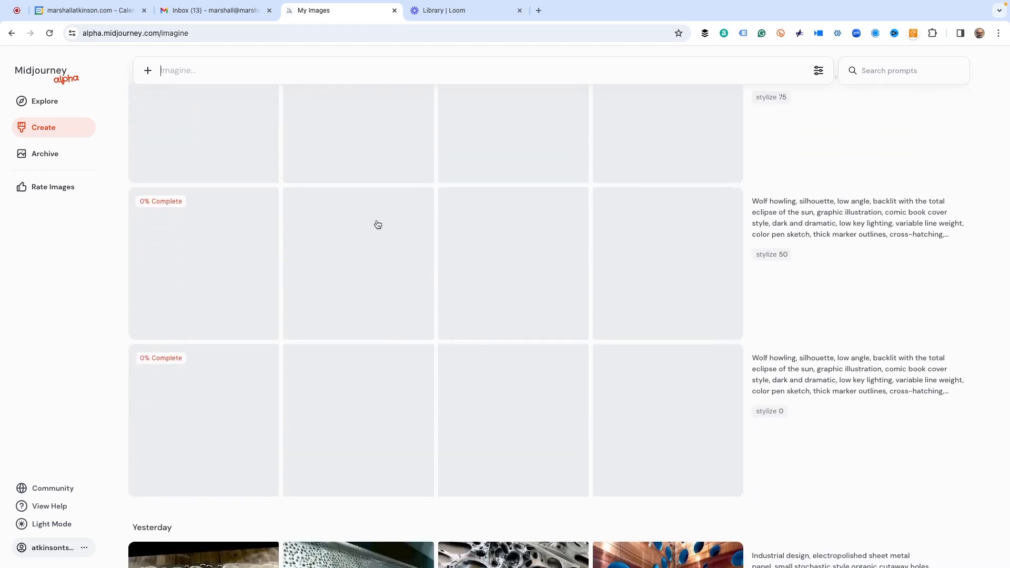
scroll(377, 224, up, 8)
scroll(378, 225, up, 5)
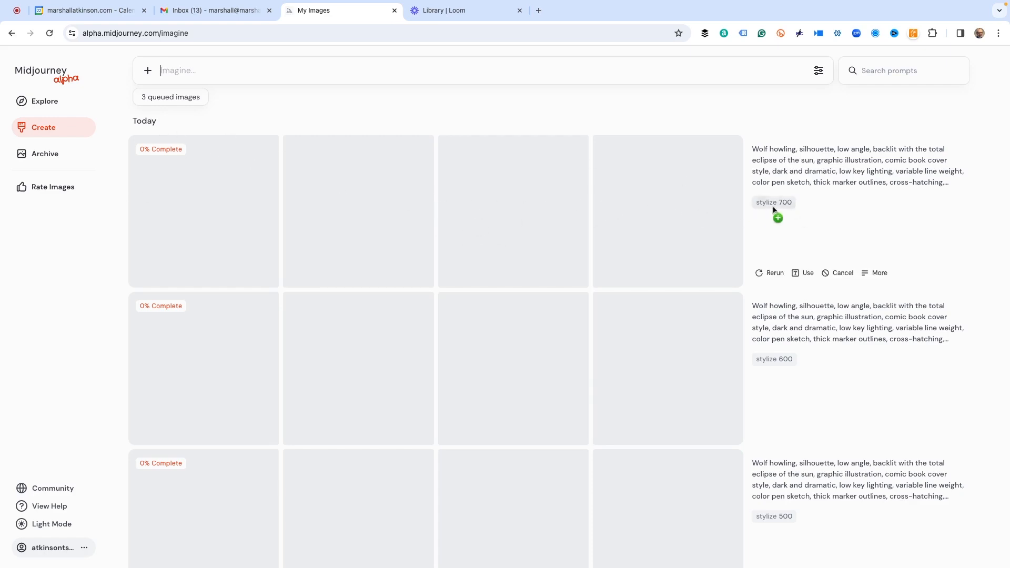
scroll(736, 326, down, 10)
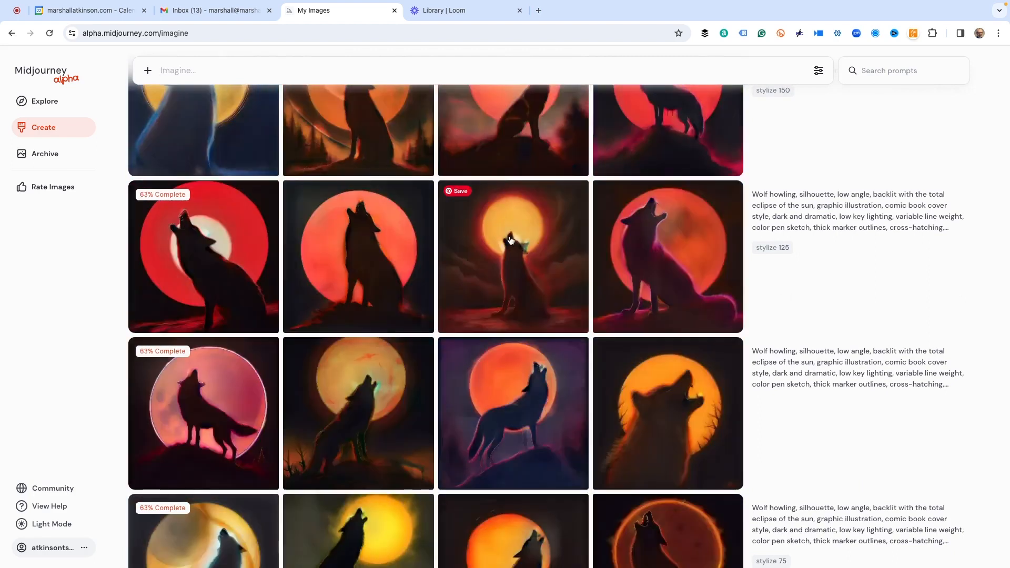
scroll(511, 241, down, 2)
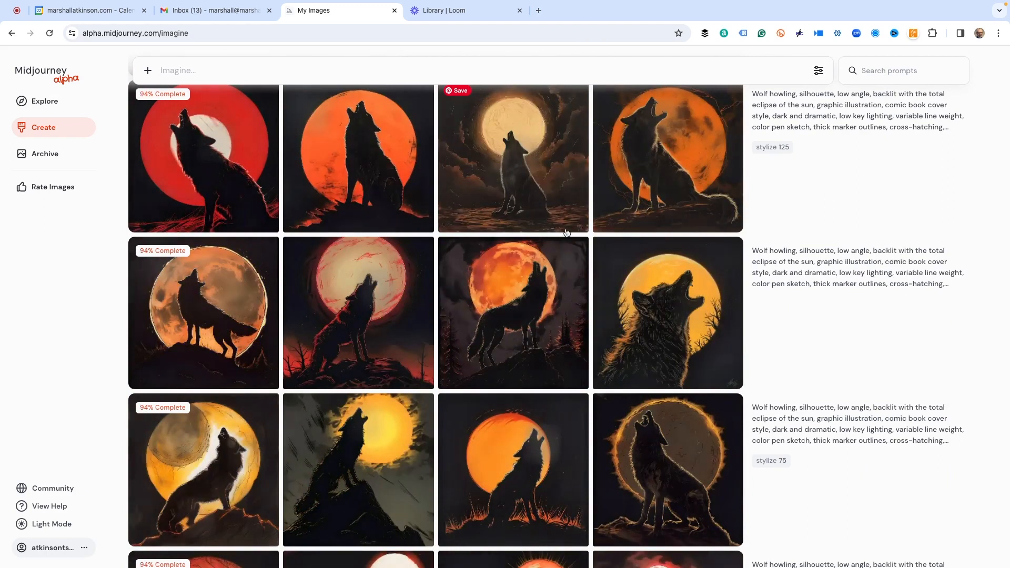
scroll(584, 231, down, 4)
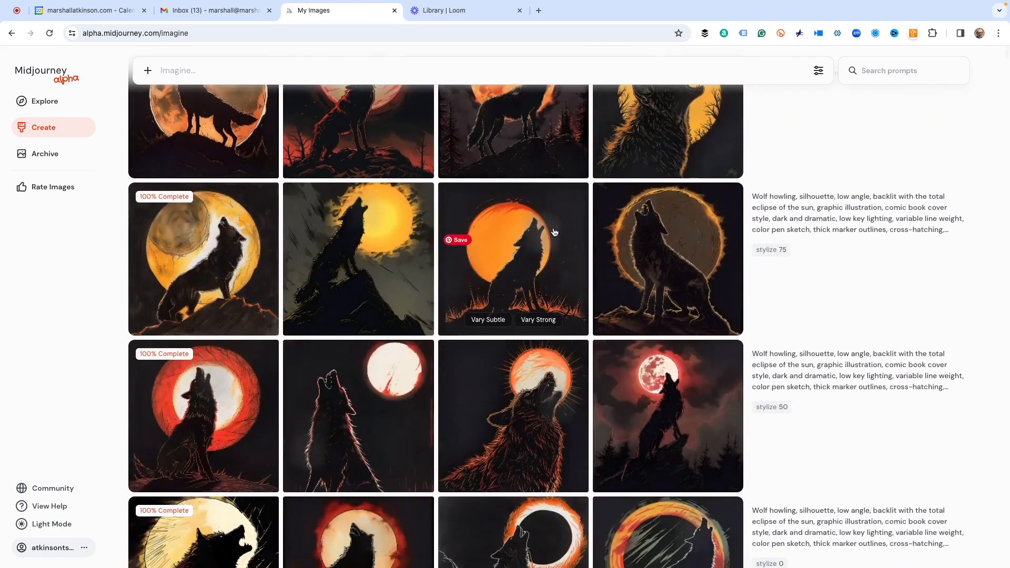
scroll(555, 232, down, 4)
scroll(564, 227, up, 2)
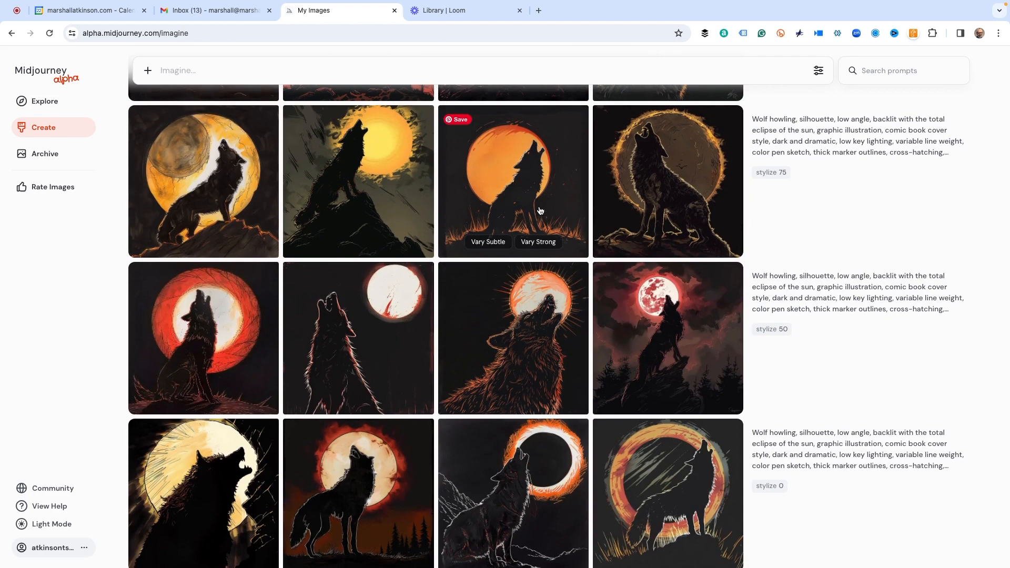
scroll(547, 221, up, 6)
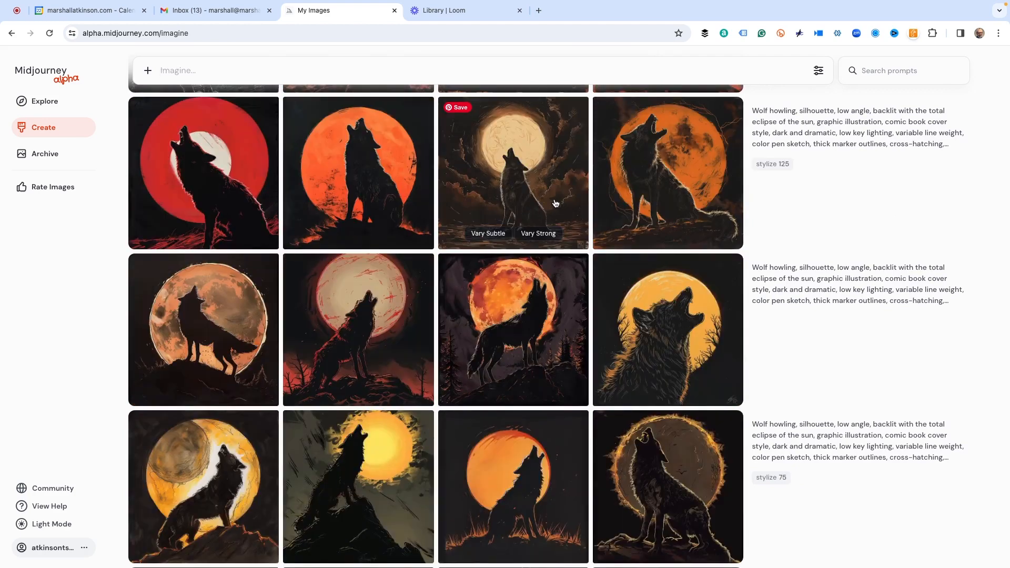
scroll(535, 201, down, 10)
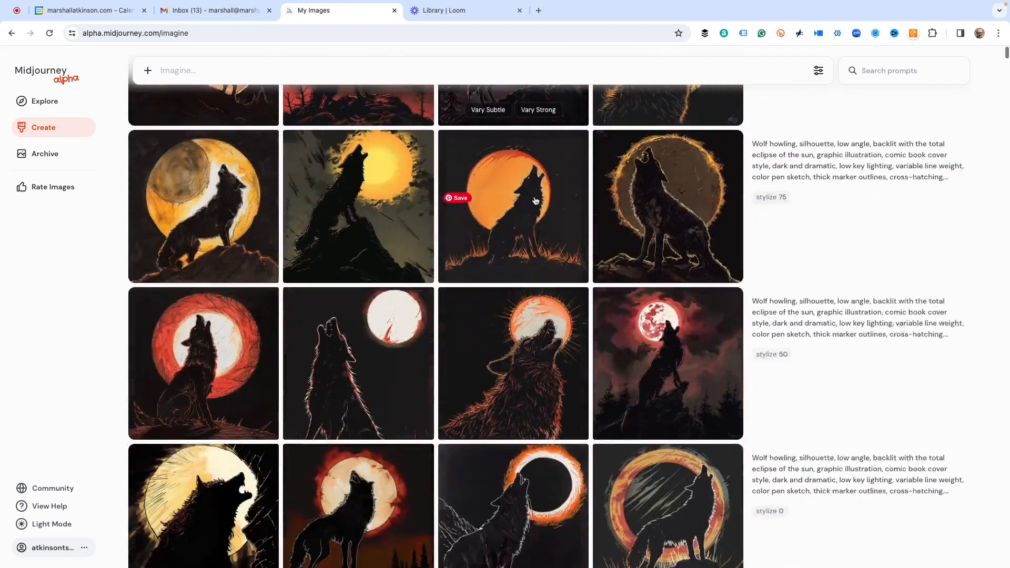
scroll(536, 201, up, 13)
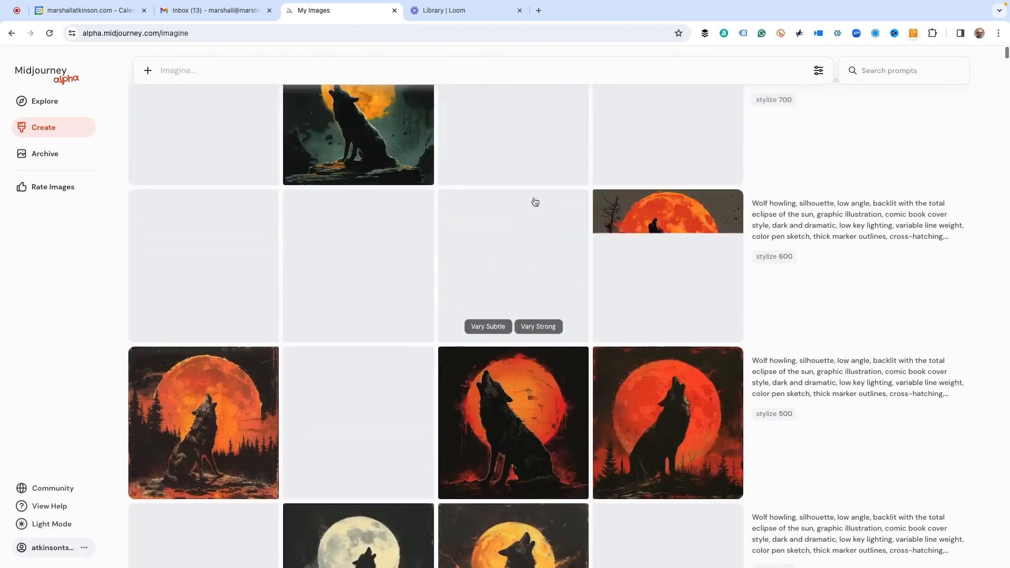
scroll(535, 202, down, 10)
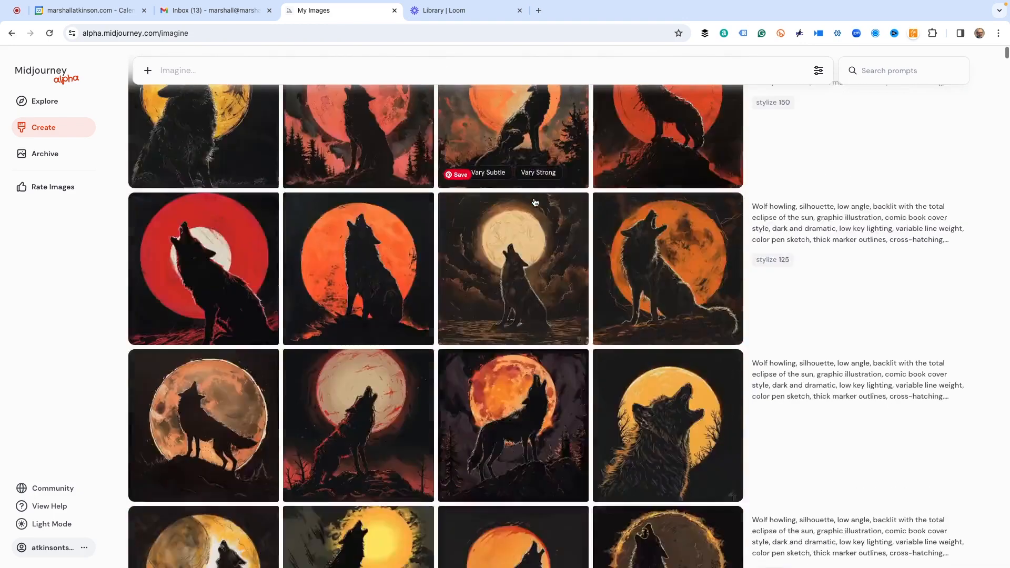
- Create both subtle and strong variations of the stylize 50 image showing the wolf on a rocky ledge before a red-and-white moon
click(668, 509)
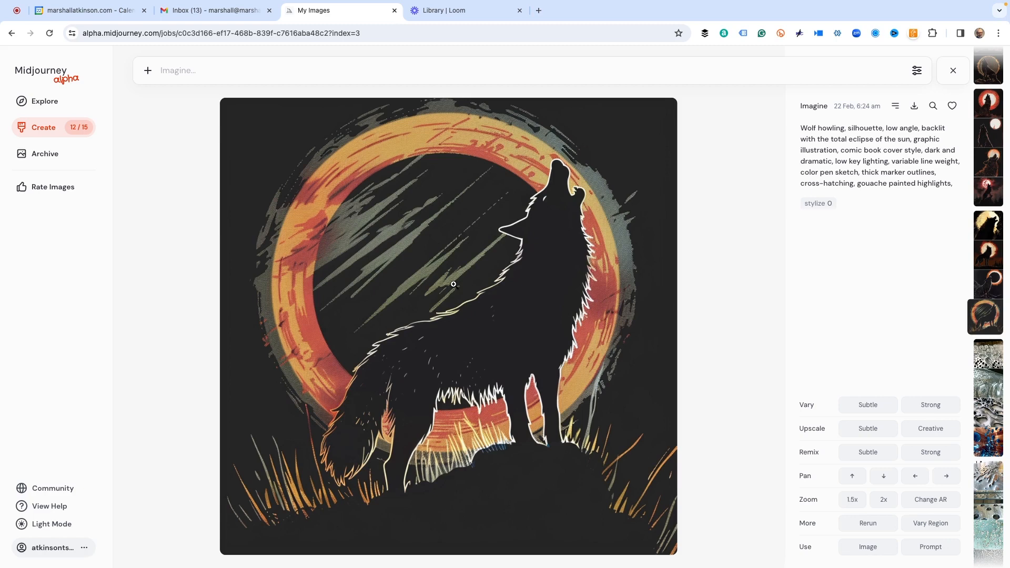
scroll(455, 268, up, 1)
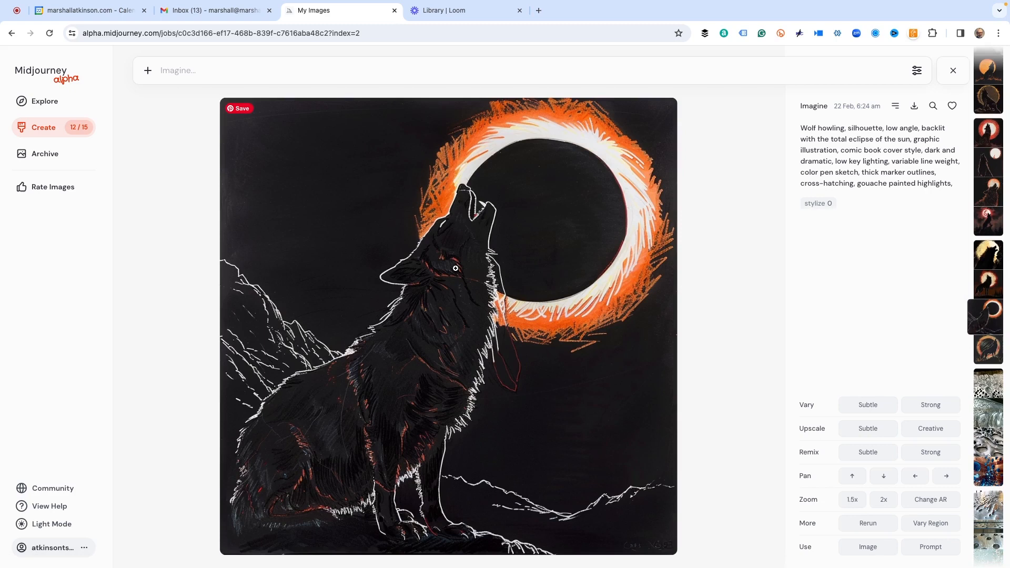
scroll(456, 268, up, 1)
scroll(456, 269, up, 1)
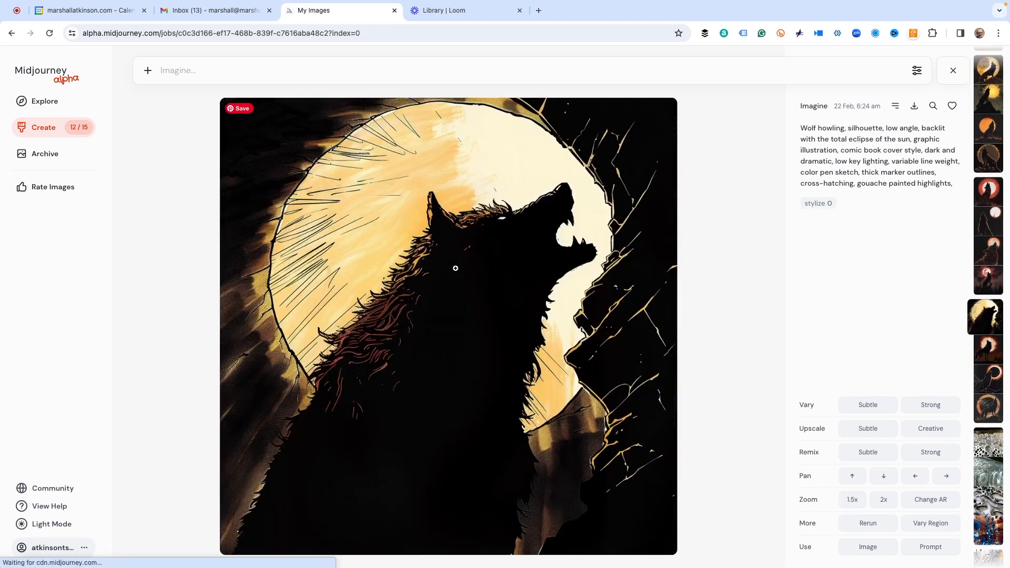
scroll(455, 268, up, 1)
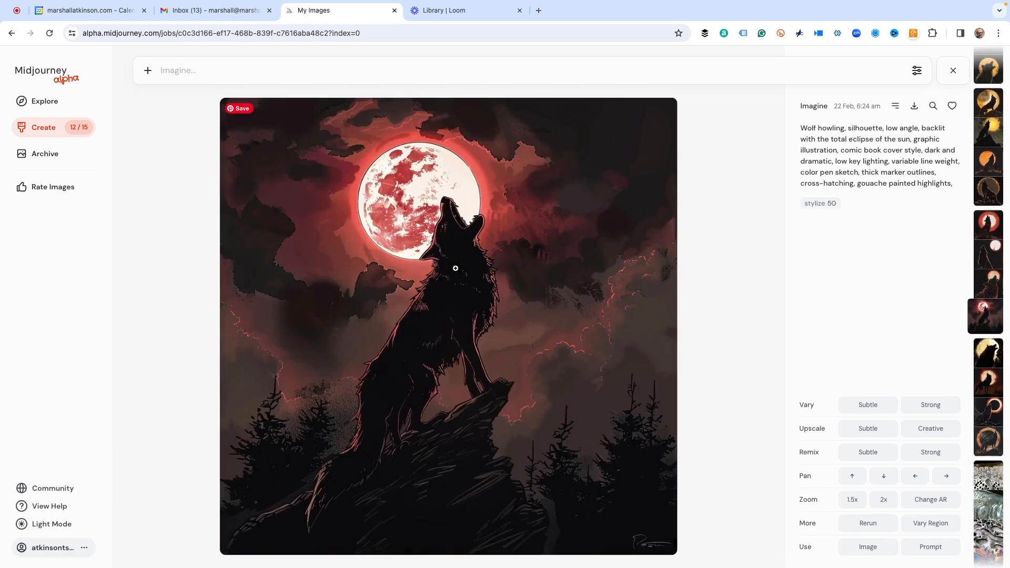
scroll(455, 268, down, 1)
scroll(455, 268, up, 1)
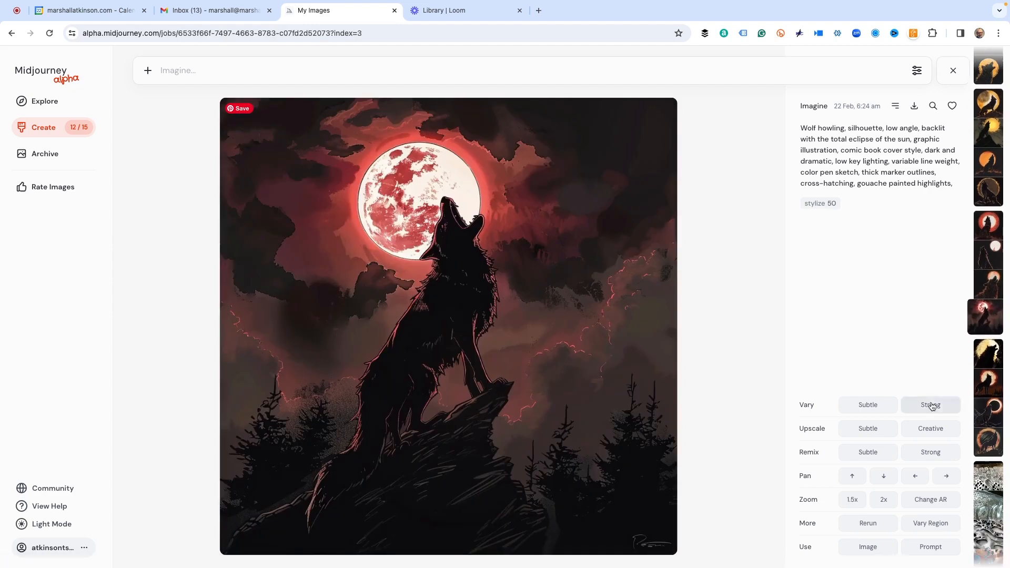
click(867, 405)
click(928, 405)
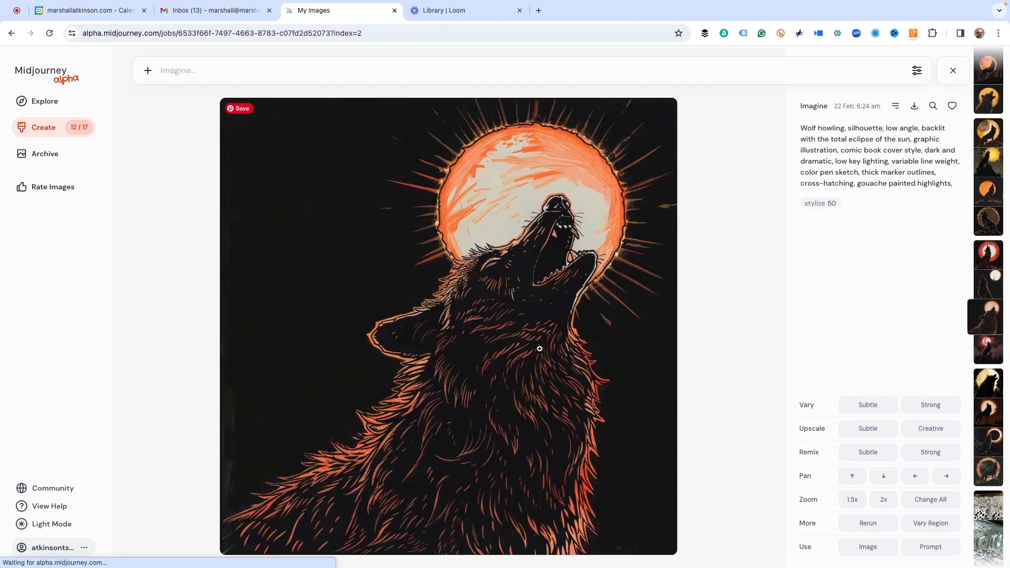
- Examine the enlarged wolf images one by one, from stylize 50 through stylize 400, comparing their style and detail
scroll(540, 349, up, 1)
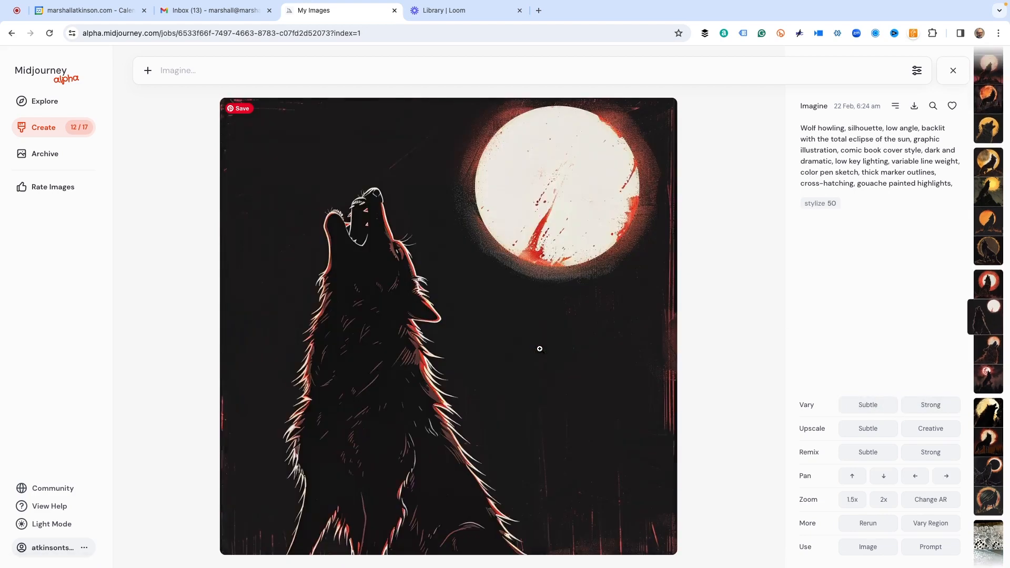
scroll(539, 348, down, 1)
scroll(539, 349, down, 1)
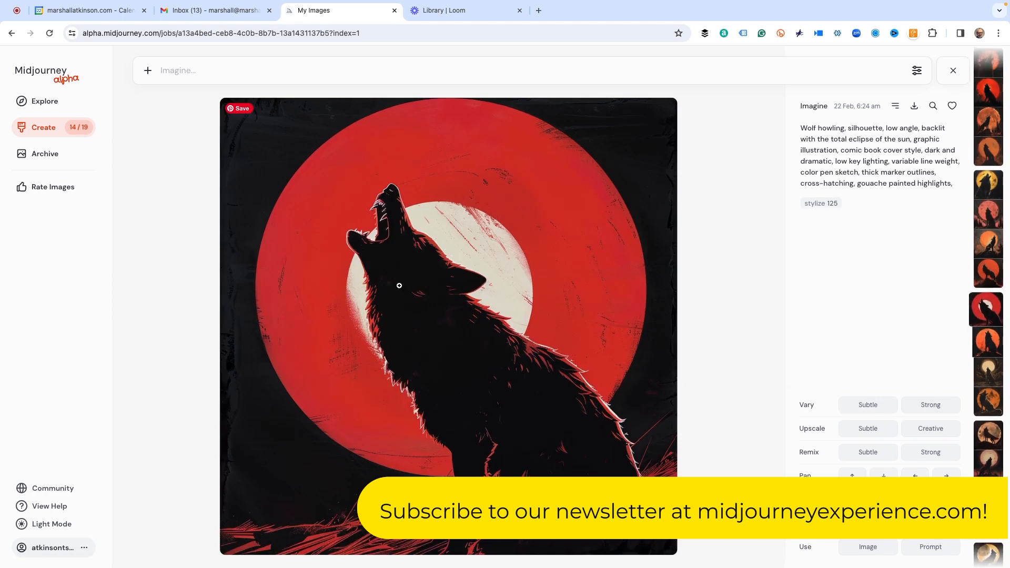
scroll(399, 285, down, 1)
scroll(400, 286, down, 1)
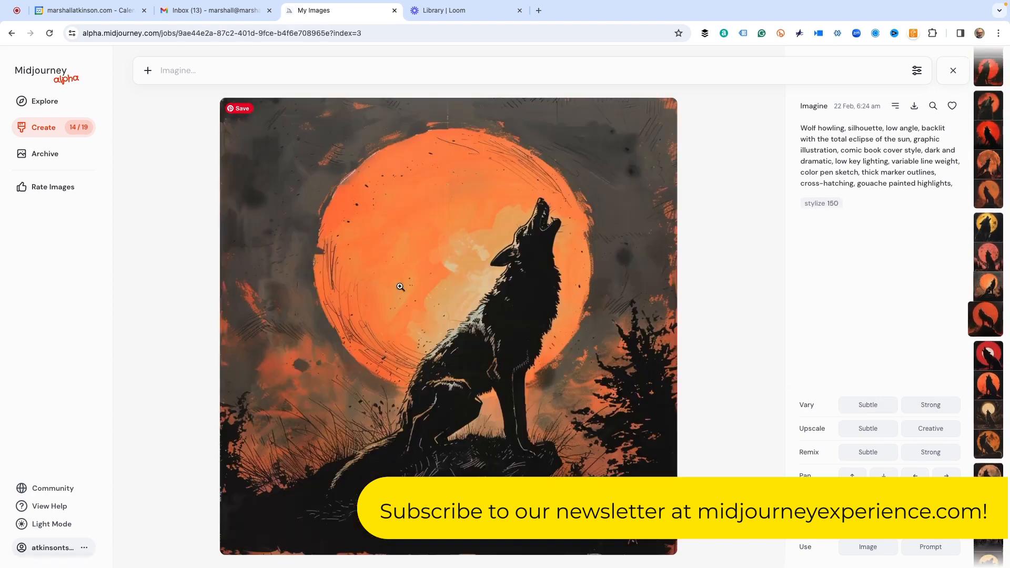
scroll(400, 286, up, 2)
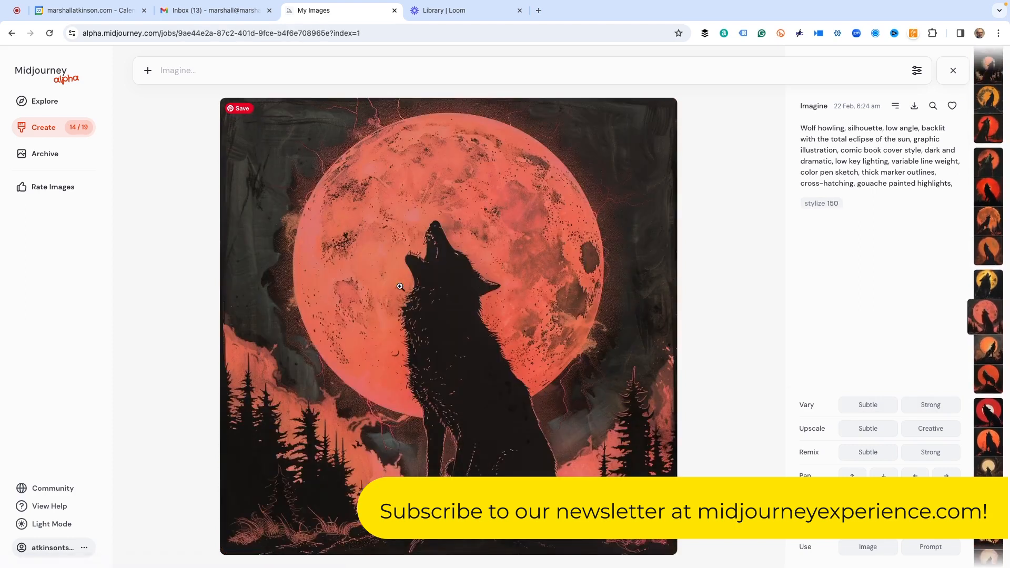
scroll(399, 287, up, 1)
scroll(399, 286, up, 1)
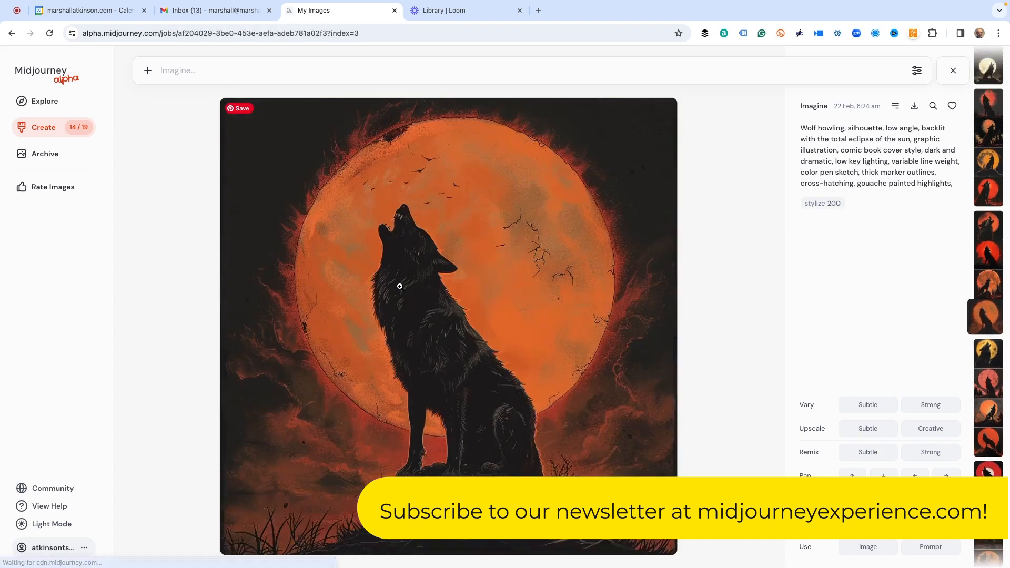
scroll(400, 286, up, 1)
scroll(413, 286, up, 1)
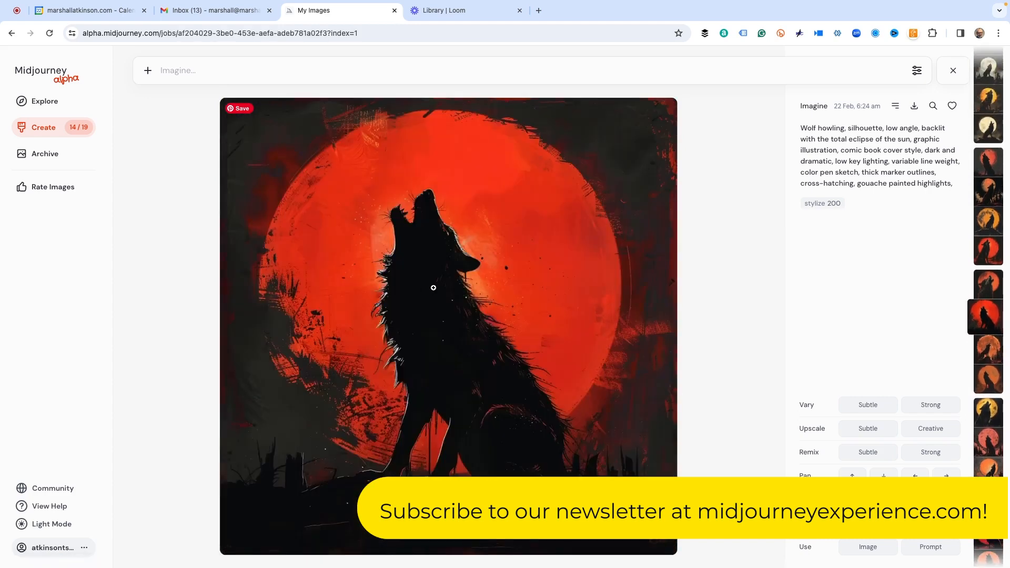
scroll(434, 287, up, 1)
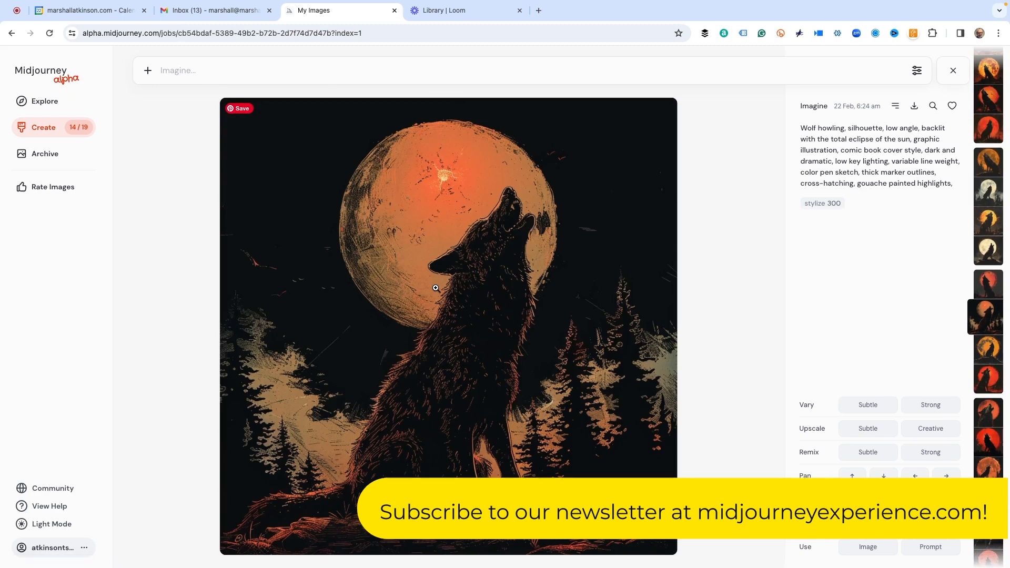
scroll(440, 287, up, 1)
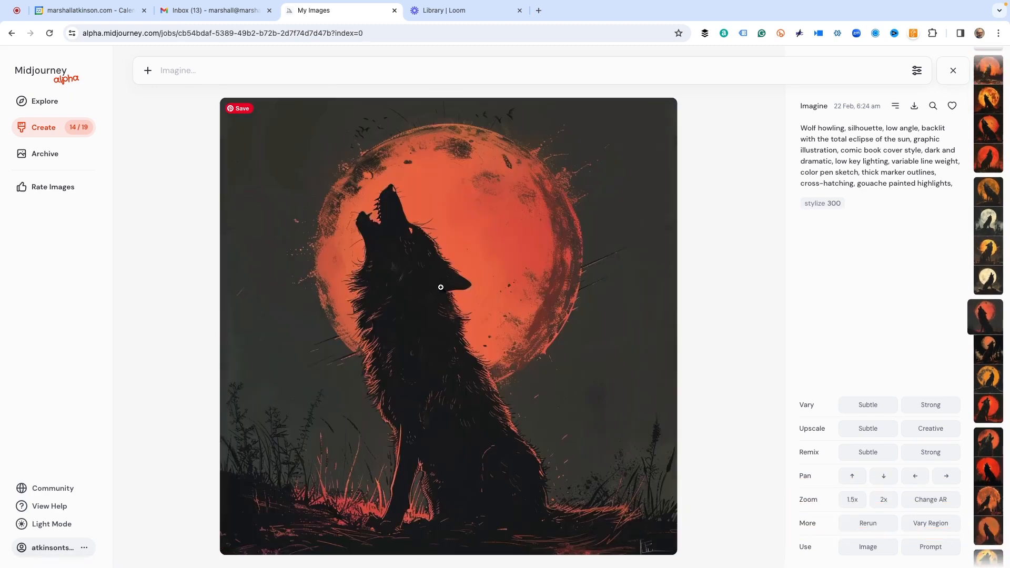
scroll(441, 287, up, 1)
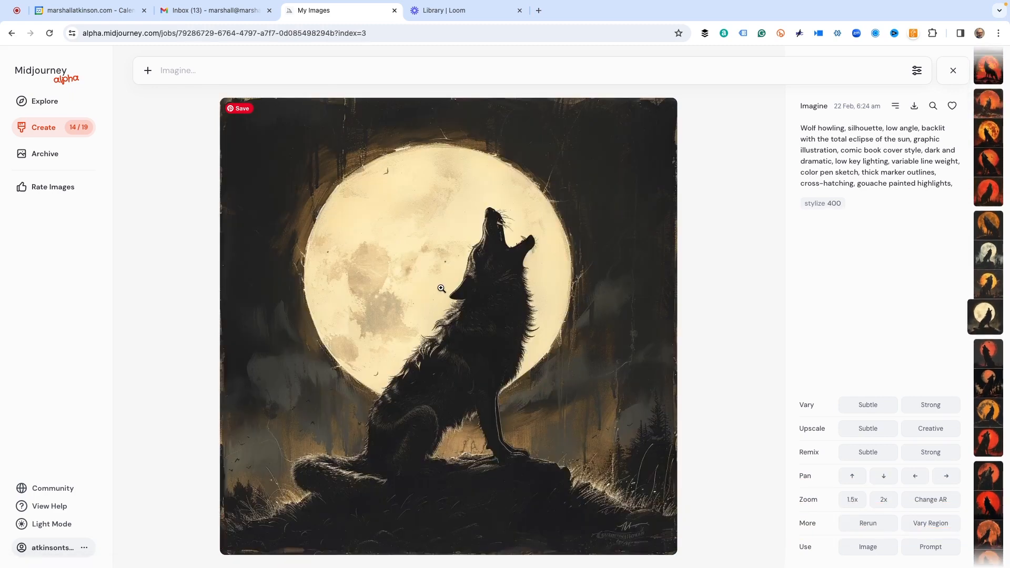
scroll(441, 288, up, 1)
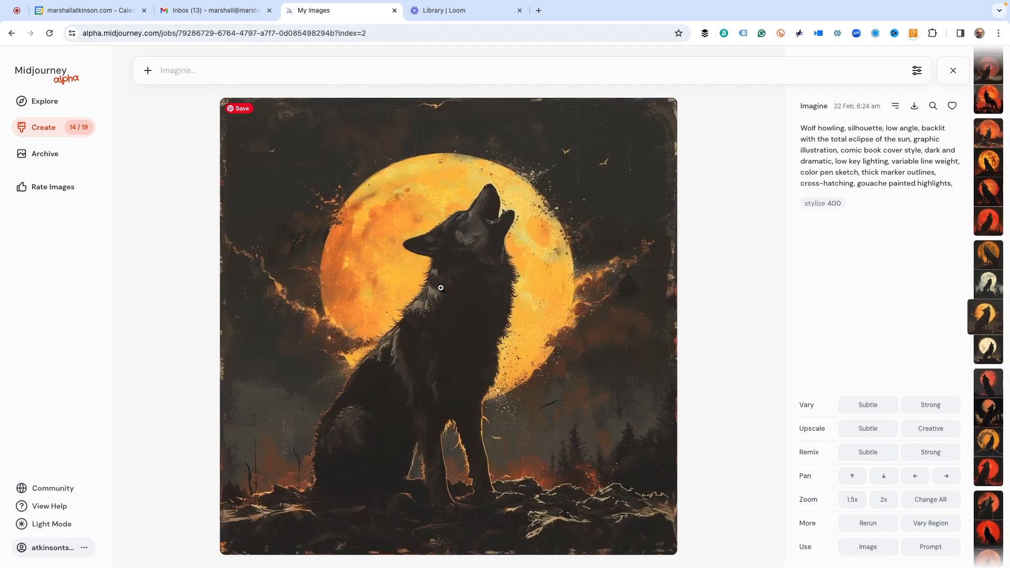